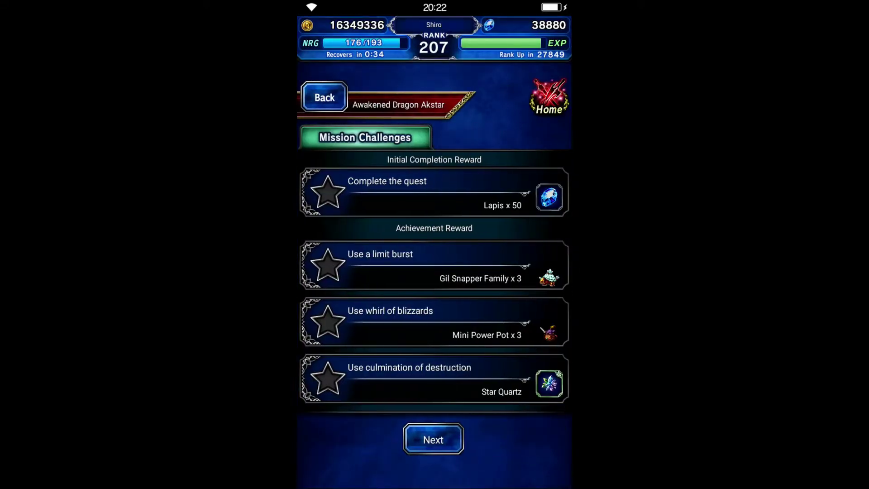
# Depart on the Akstar trial with Awakened Dragon Akstar as the chosen companion.
pyautogui.click(433, 440)
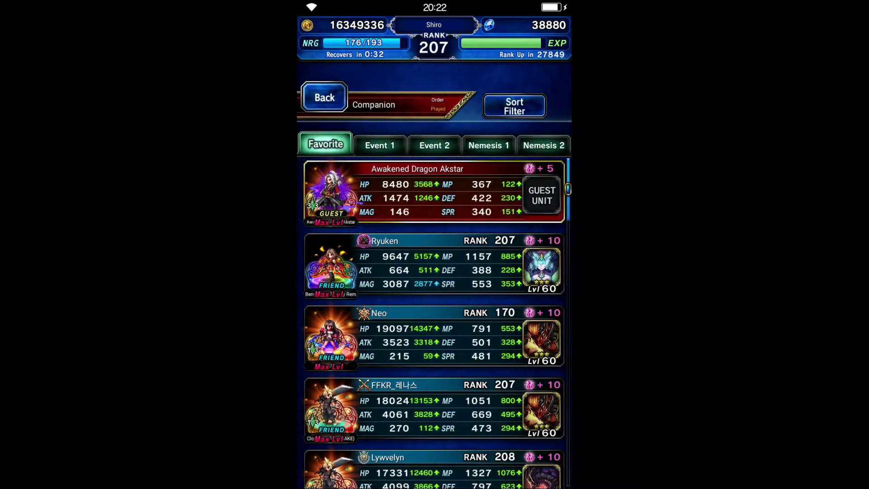
pyautogui.click(434, 192)
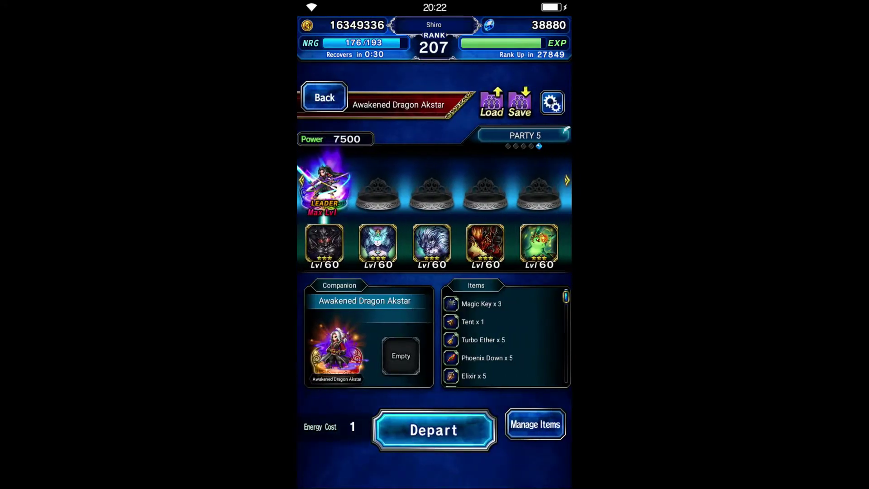
pyautogui.click(434, 429)
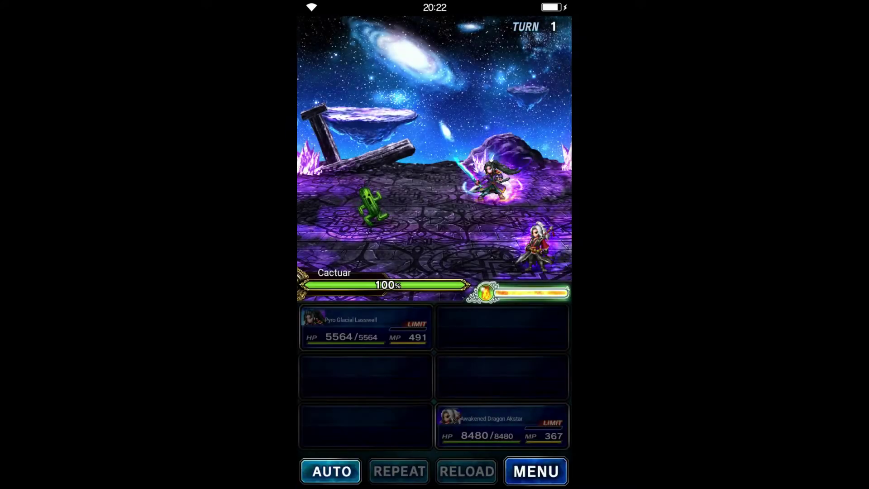
# Cast Selfless Patience with Akstar against the Cactuar on turn 1.
pyautogui.moveTo(503, 426); pyautogui.dragTo(502, 367)
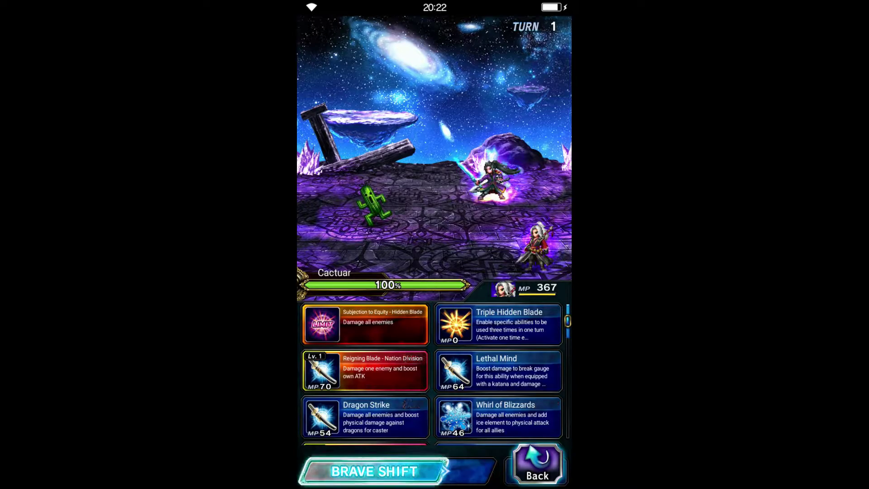
pyautogui.scroll(-2, 433, 380)
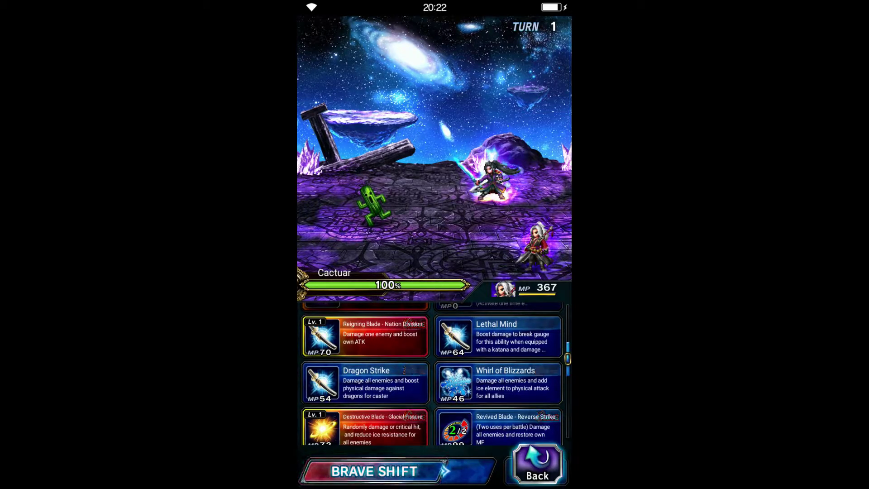
pyautogui.scroll(-2, 433, 380)
pyautogui.scroll(-2, 432, 380)
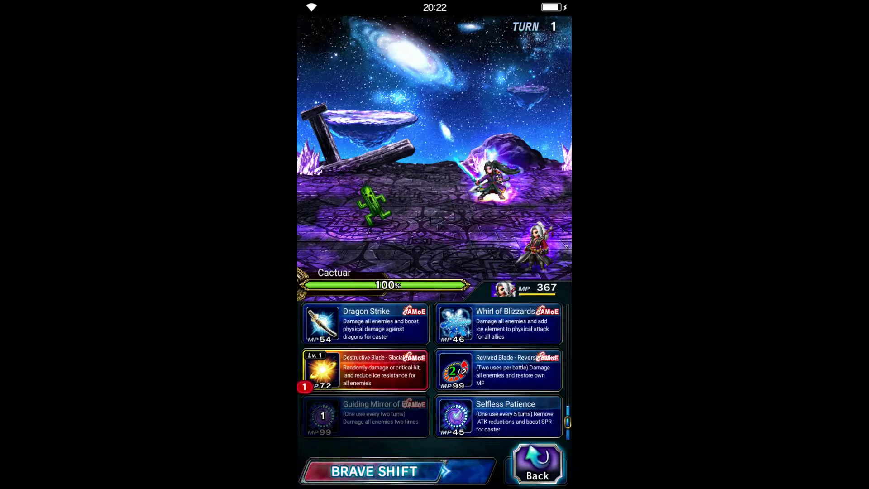
pyautogui.scroll(3, 433, 373)
pyautogui.scroll(-3, 434, 373)
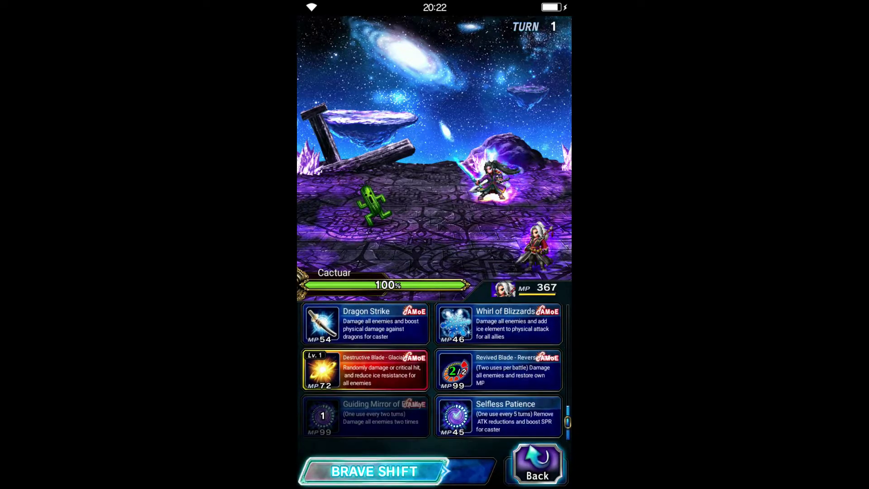
pyautogui.click(501, 416)
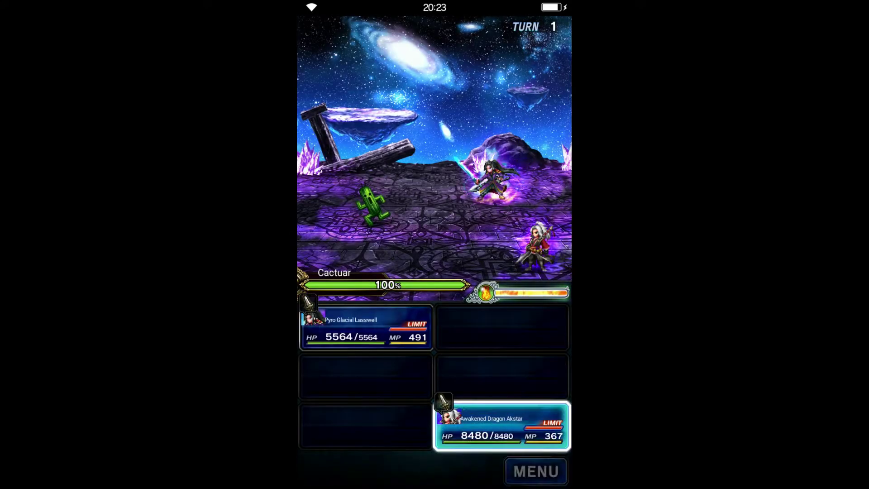
# Brave-shift Akstar, queue Culmination of Destruction and follow-ups, and unleash them on the Cactuar.
pyautogui.moveTo(502, 424); pyautogui.dragTo(502, 367)
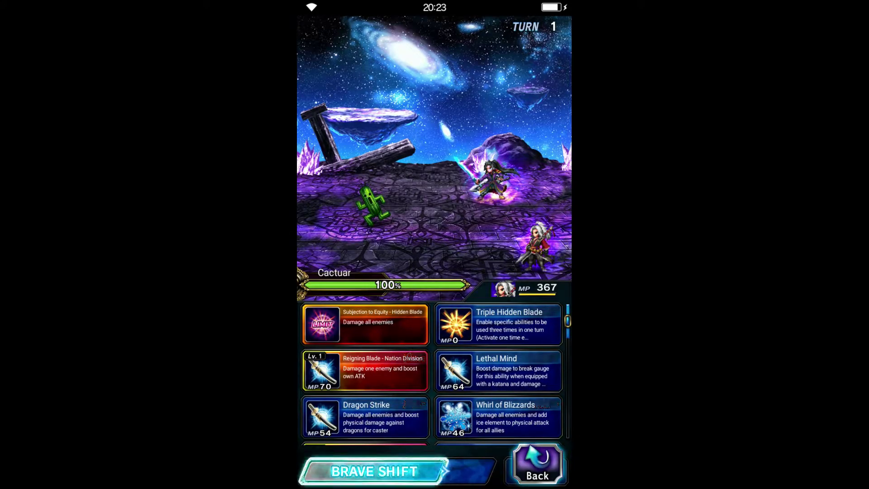
pyautogui.click(397, 470)
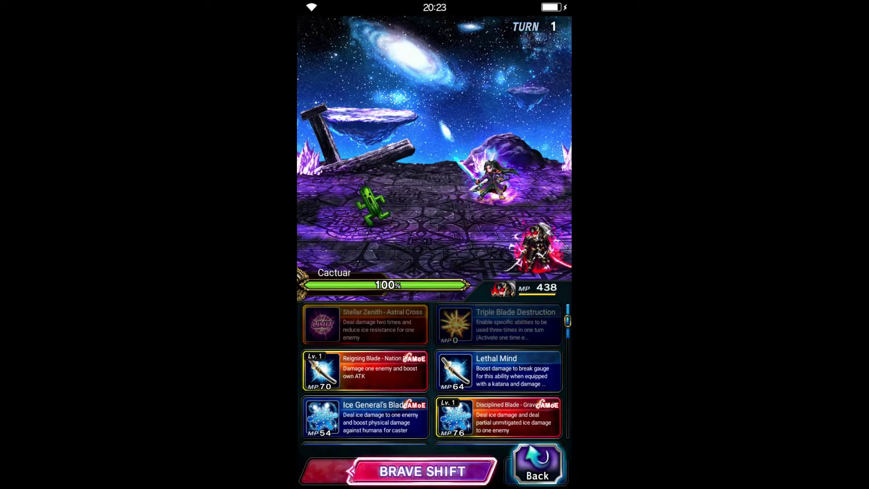
pyautogui.moveTo(435, 408); pyautogui.dragTo(435, 336)
pyautogui.scroll(-1, 434, 373)
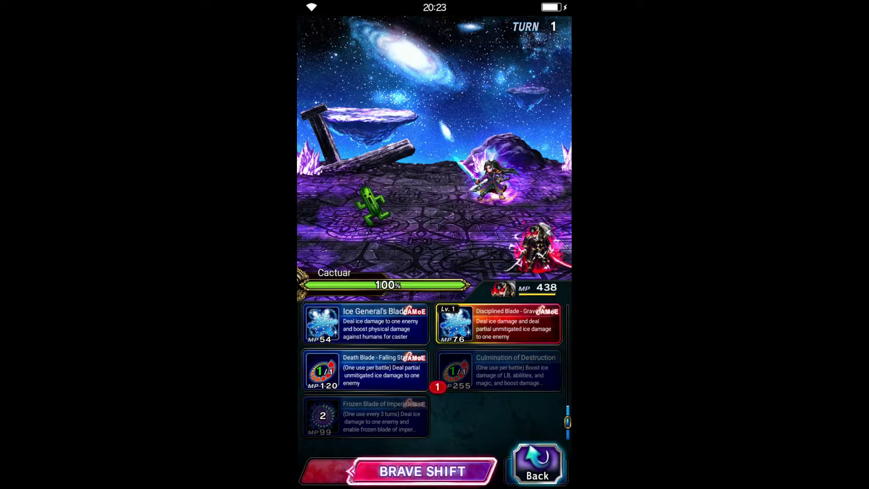
pyautogui.scroll(2, 435, 373)
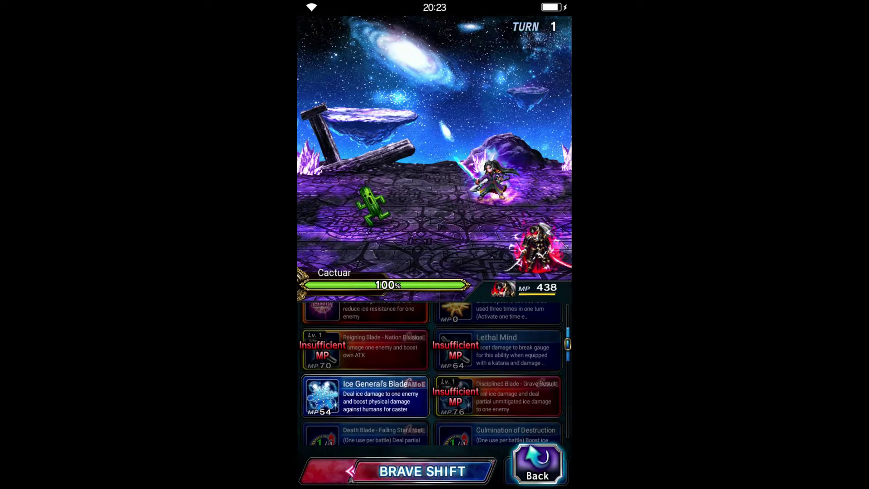
pyautogui.scroll(2, 434, 373)
pyautogui.click(537, 464)
pyautogui.click(502, 425)
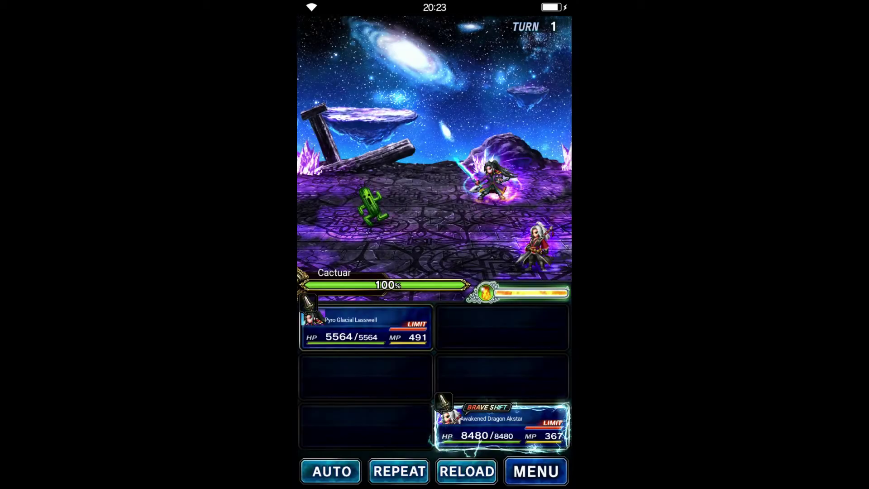
pyautogui.scroll(-2, 434, 373)
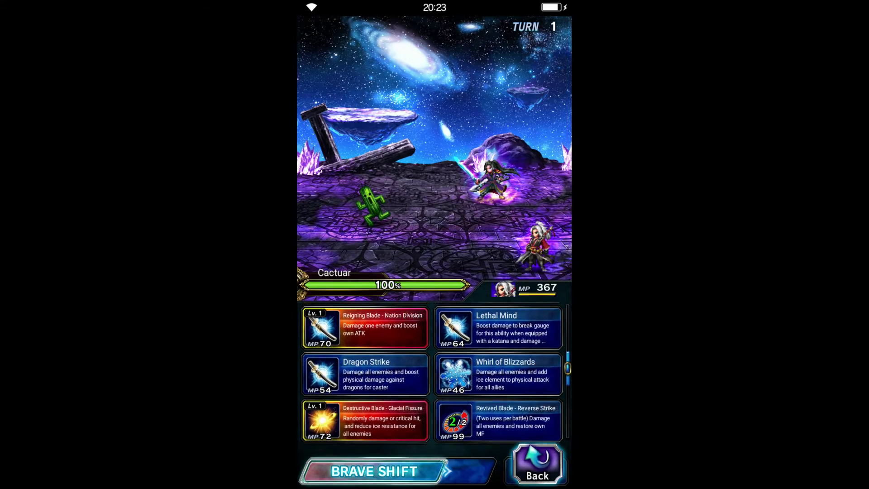
pyautogui.scroll(-2, 434, 374)
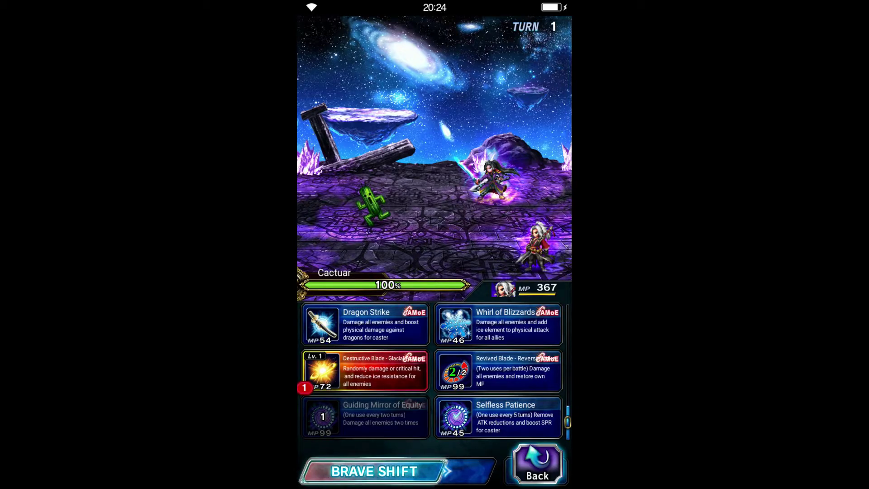
pyautogui.scroll(1, 434, 373)
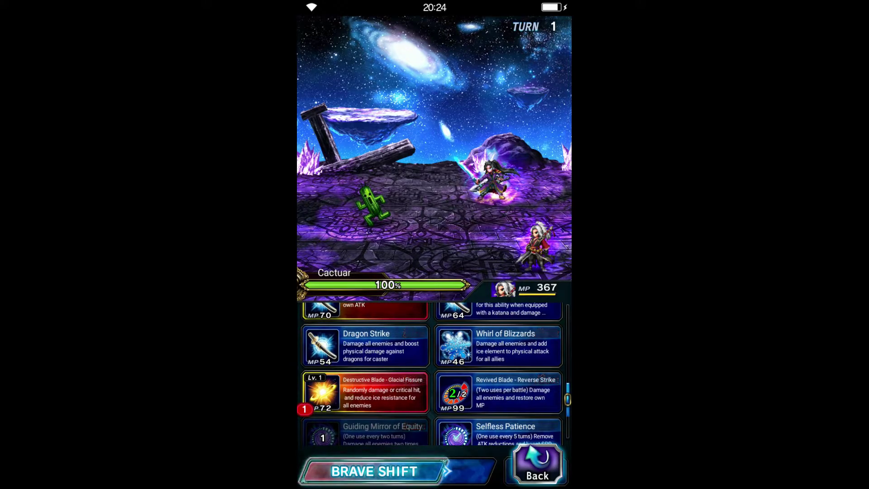
# Bring up the battle menu during the third run.
pyautogui.click(537, 465)
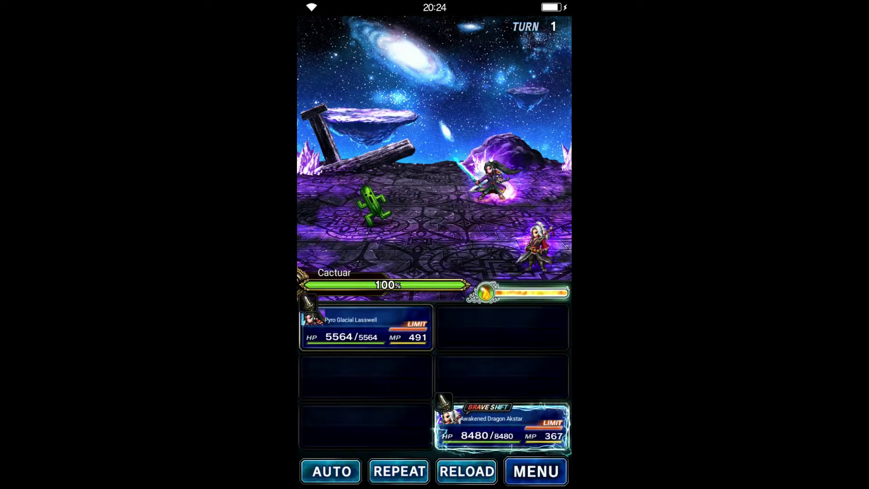
# Check mission progress, then cast Akstar's Selfless Patience to finish the battle.
pyautogui.click(339, 39)
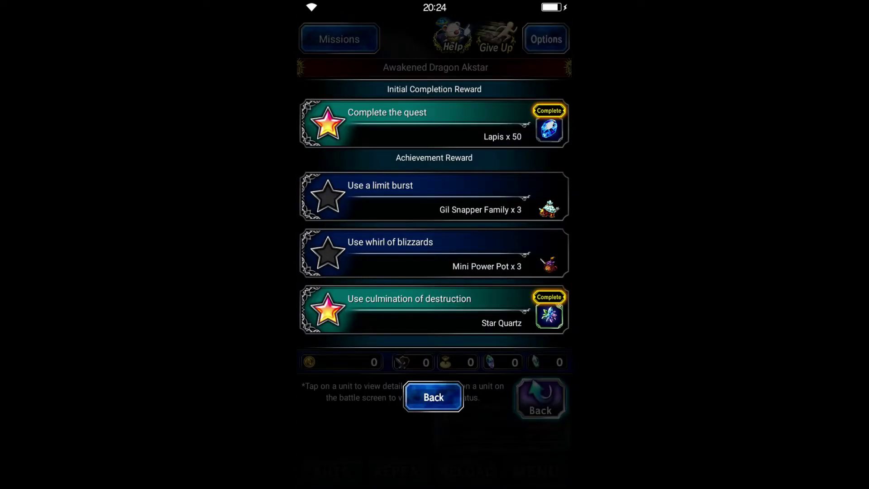
pyautogui.click(434, 397)
pyautogui.click(540, 399)
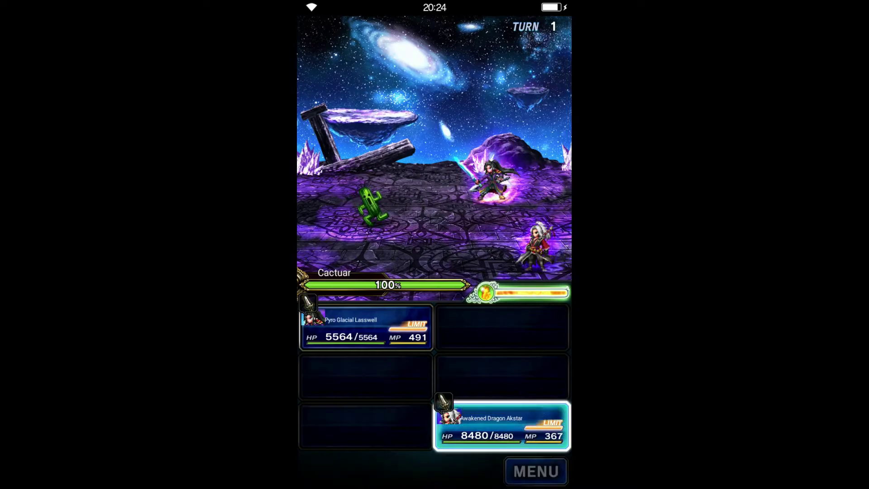
pyautogui.click(502, 428)
pyautogui.scroll(-3, 435, 373)
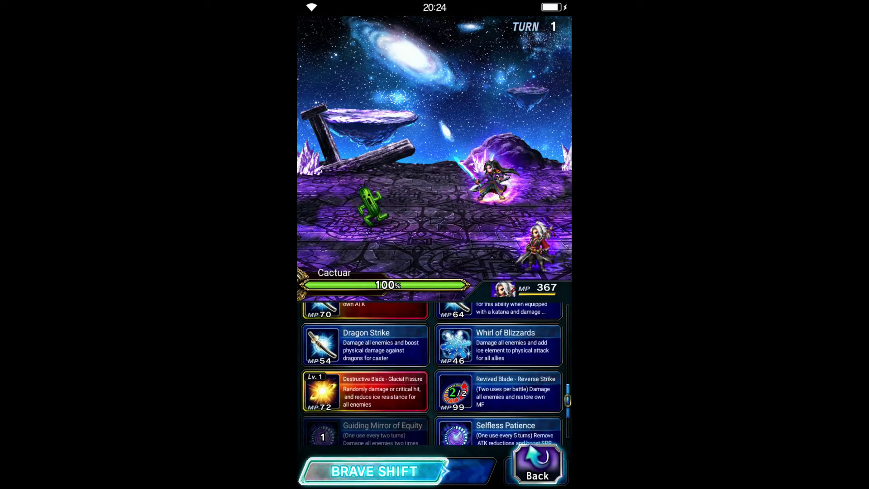
pyautogui.click(499, 432)
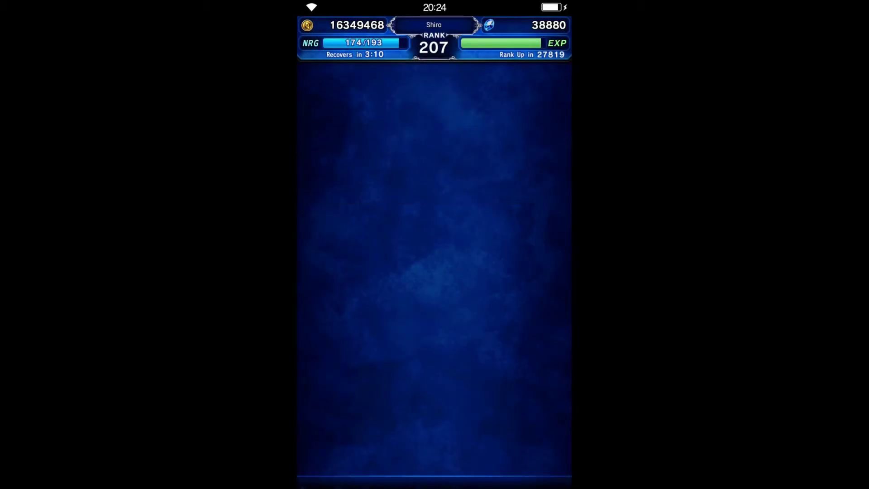
# Restart the trial with Awakened Dragon Akstar chosen as companion again.
pyautogui.click(433, 439)
pyautogui.click(408, 204)
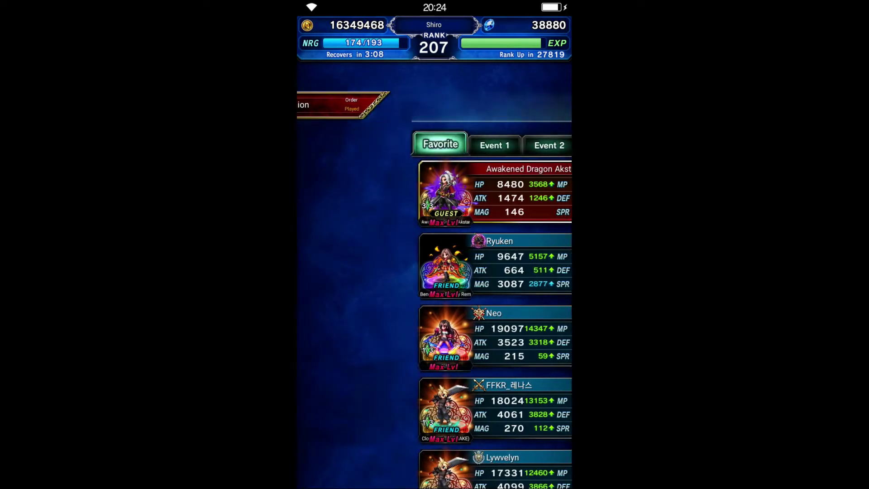
pyautogui.click(434, 469)
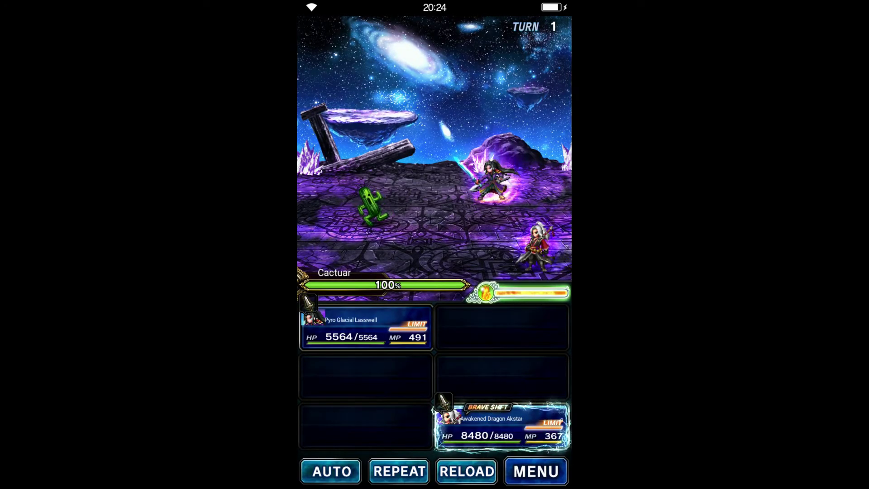
# Toggle Akstar's Brave Shift on and back off, then queue an ability for his turn.
pyautogui.moveTo(502, 424); pyautogui.dragTo(407, 424)
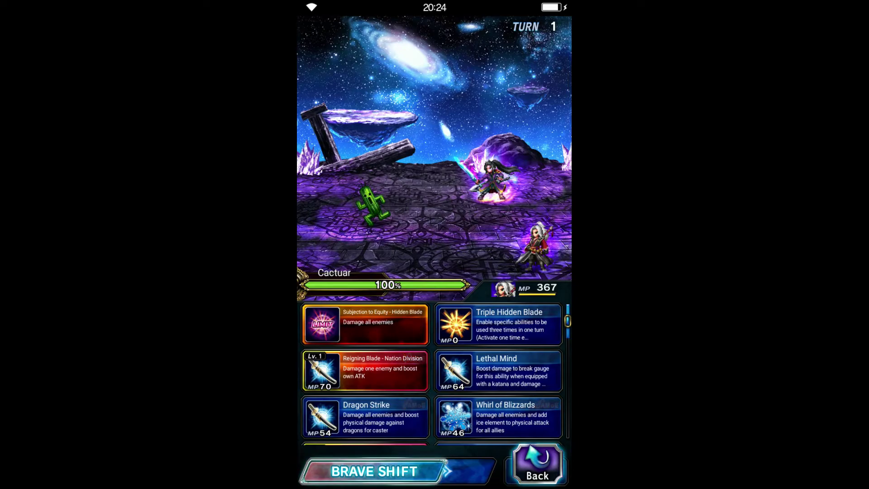
pyautogui.click(373, 470)
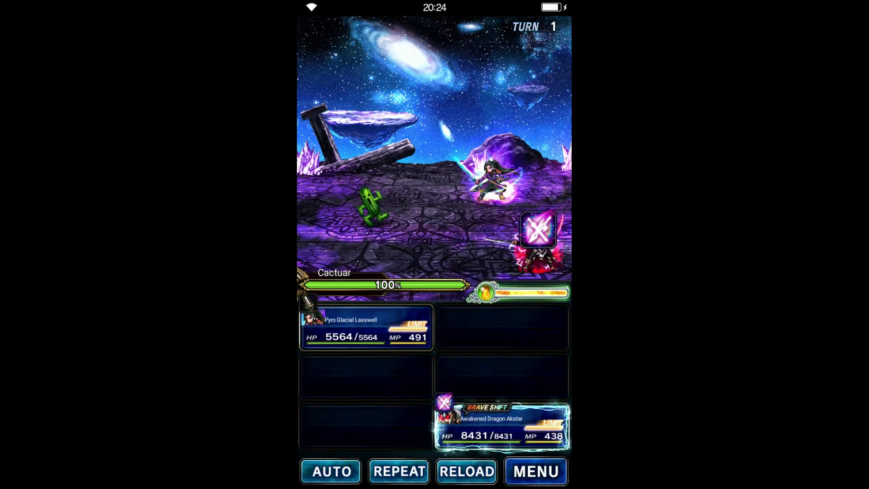
pyautogui.click(421, 470)
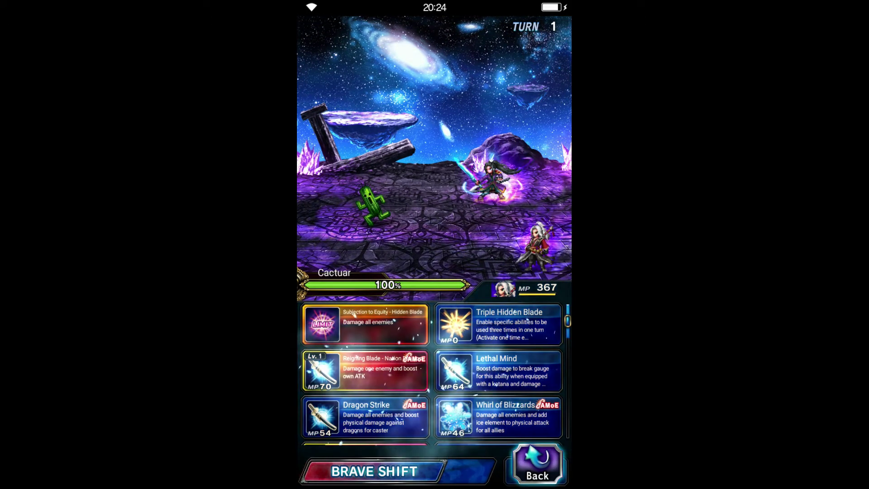
pyautogui.click(365, 370)
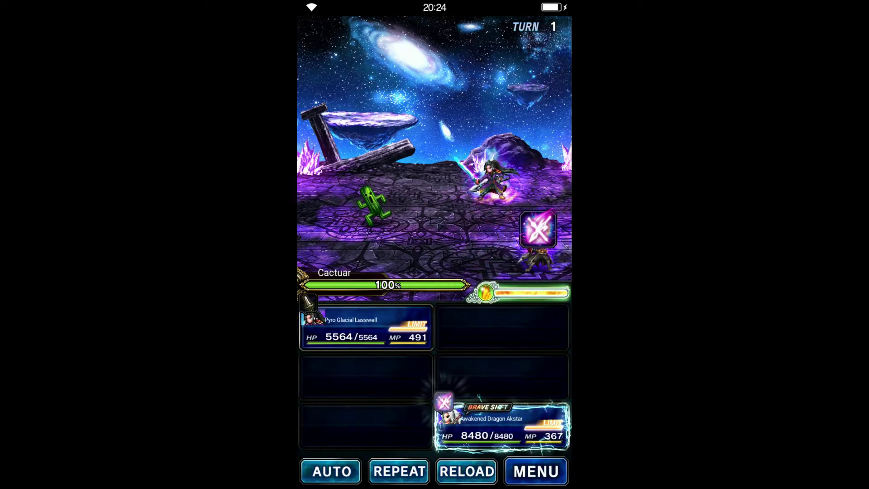